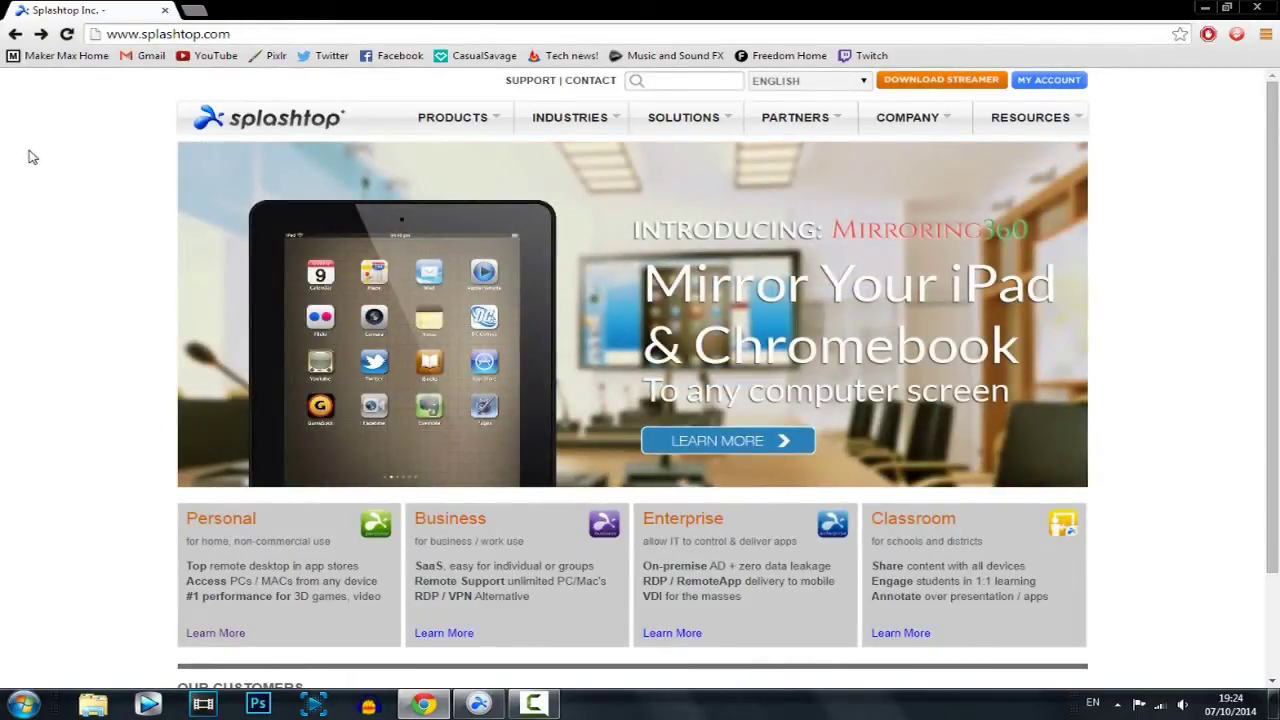
- Scroll the splashtop.com home page and open the Personal edition's details page
{"action": "scroll", "coordinate": [21, 135], "scroll_direction": "down", "scroll_amount": 1}
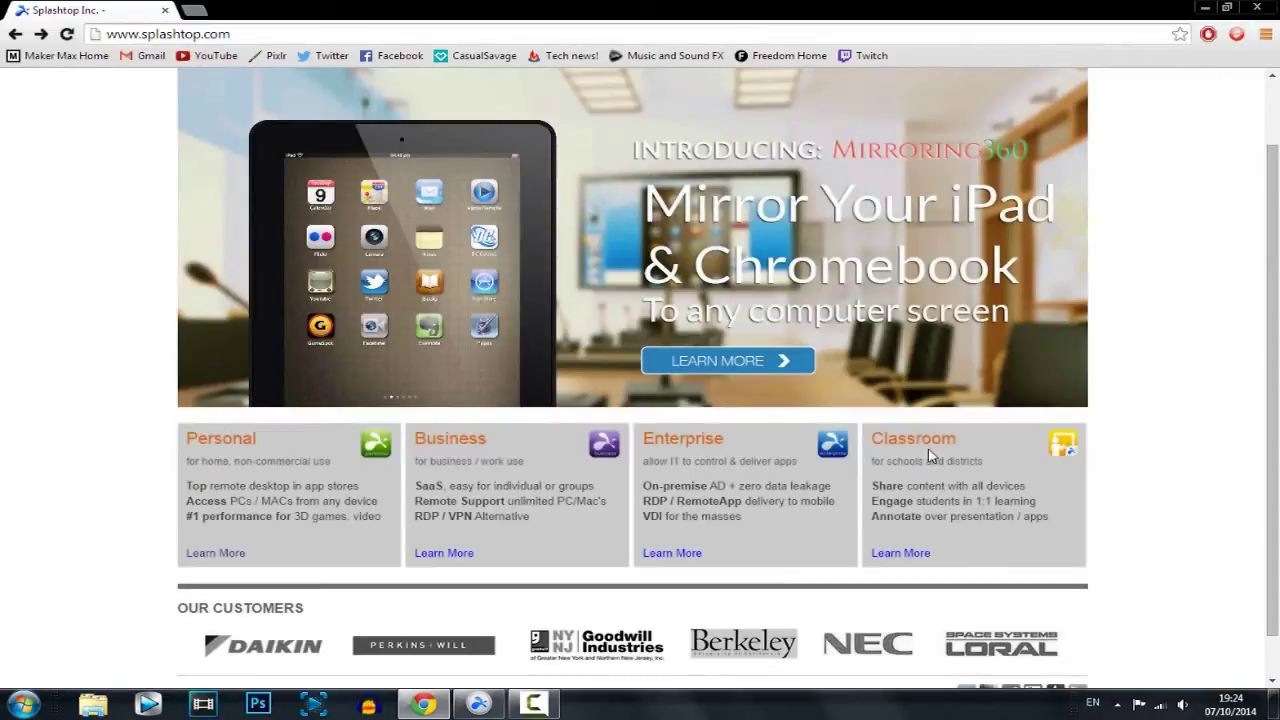
{"action": "left_click", "coordinate": [220, 554]}
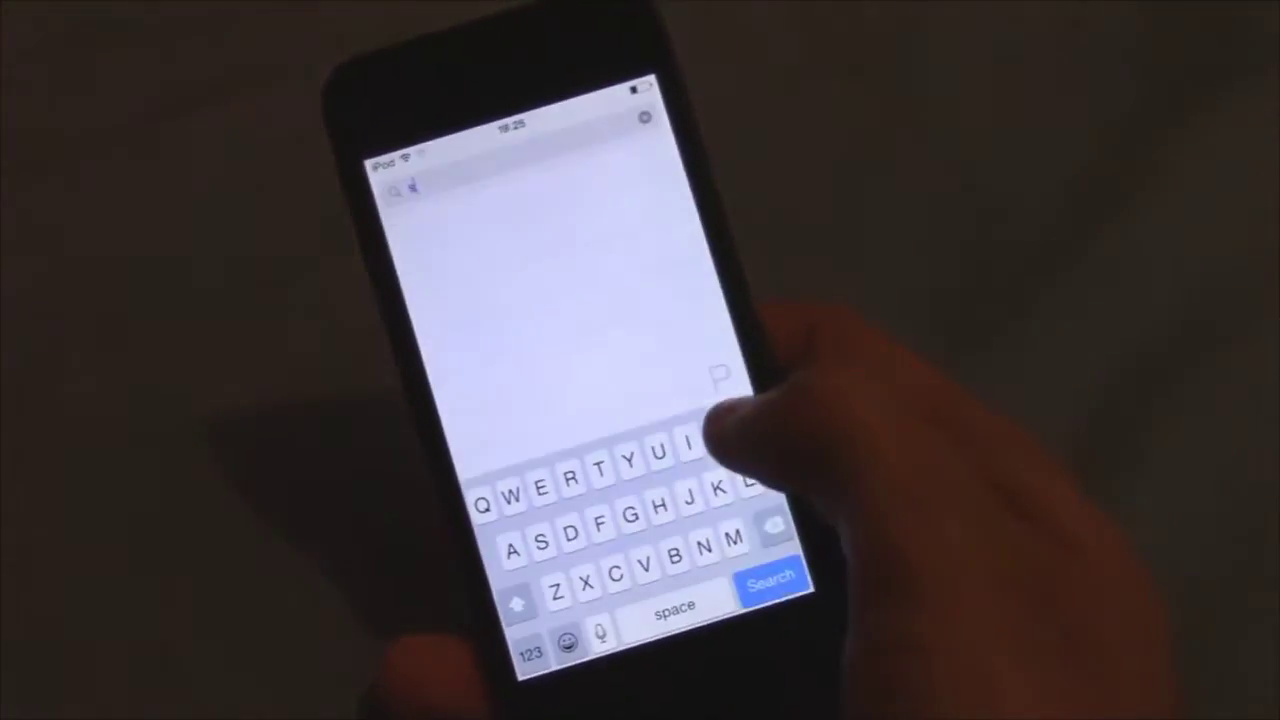
- Search the App Store for 'splashtop', open Splashtop 2's page and browse its screenshots
{"action": "type", "text": "plashtop"}
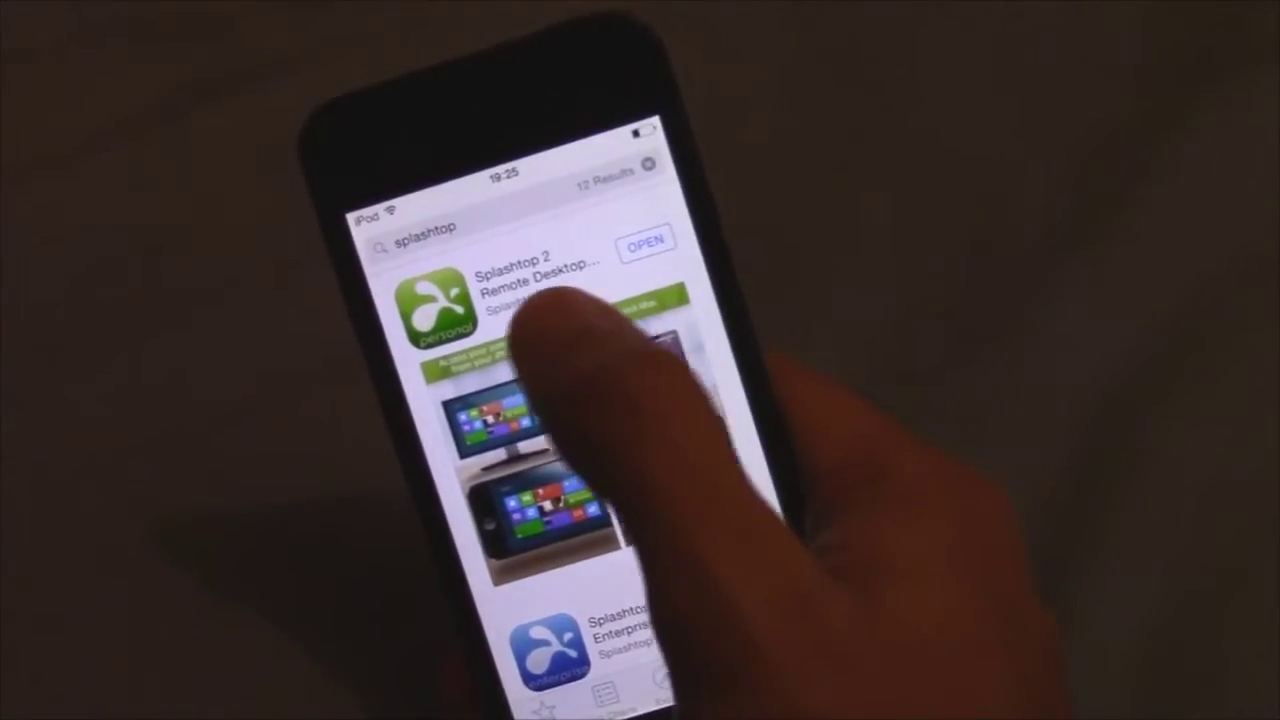
{"action": "left_click", "coordinate": [530, 285]}
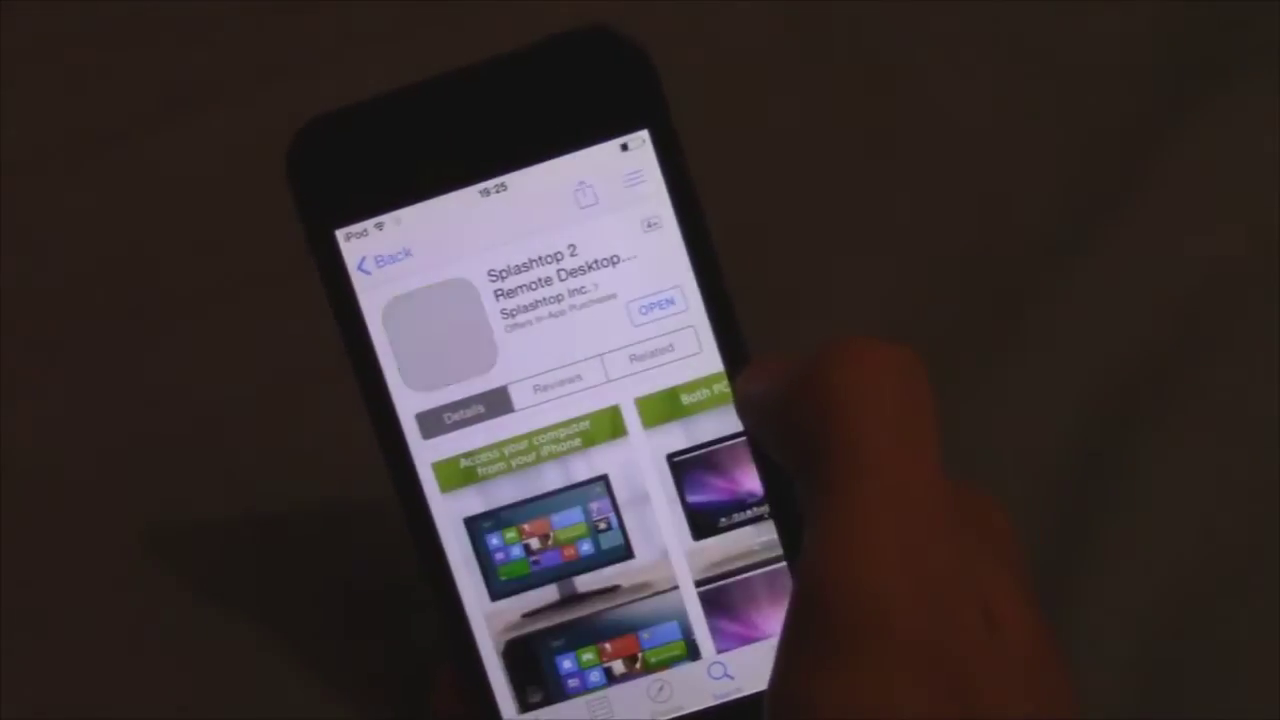
{"action": "scroll", "coordinate": [550, 450], "scroll_direction": "down", "scroll_amount": 2}
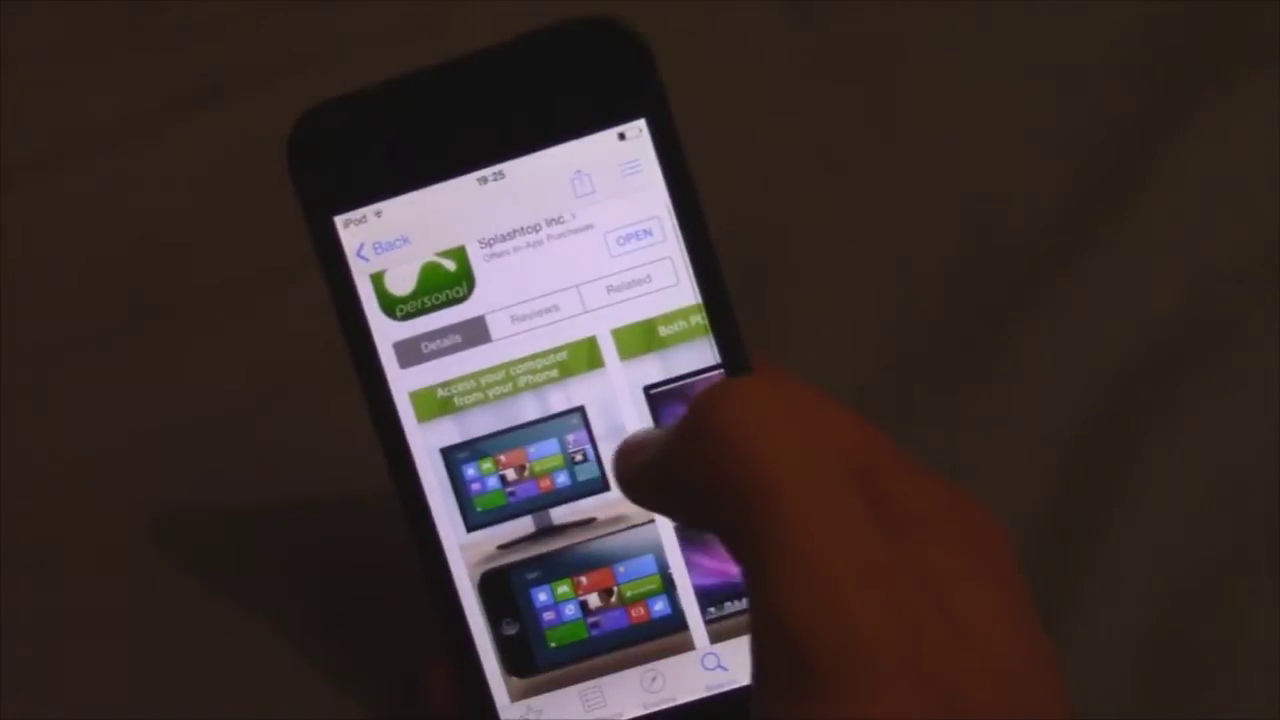
{"action": "scroll", "coordinate": [625, 465], "scroll_direction": "right", "scroll_amount": 3}
{"action": "scroll", "coordinate": [700, 460], "scroll_direction": "right", "scroll_amount": 3}
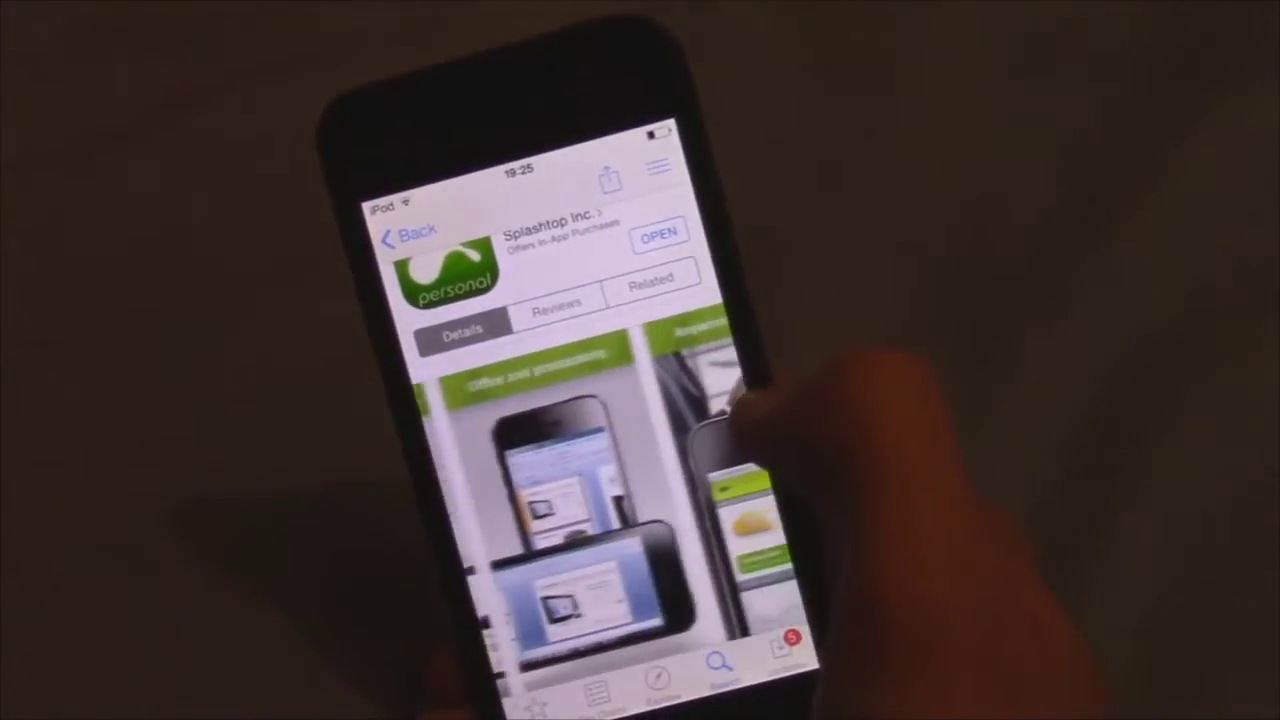
{"action": "scroll", "coordinate": [600, 470], "scroll_direction": "right", "scroll_amount": 3}
{"action": "scroll", "coordinate": [640, 480], "scroll_direction": "up", "scroll_amount": 2}
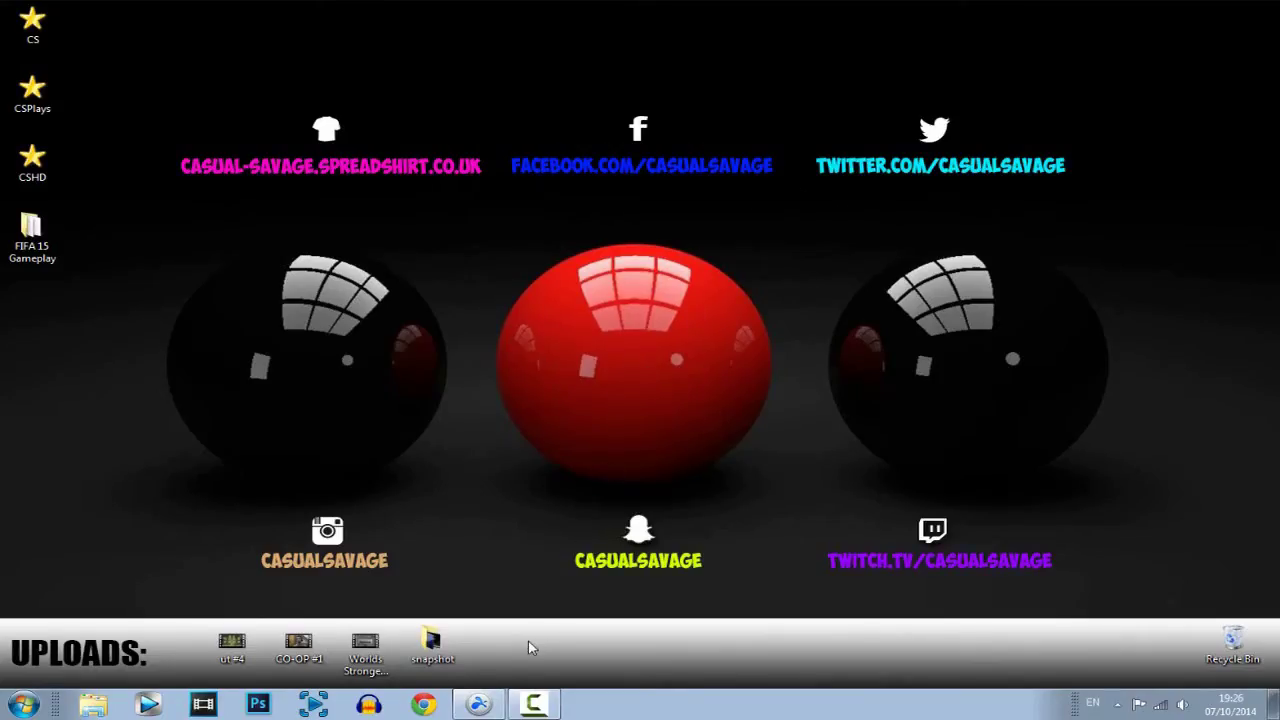
- Open Splashtop Streamer, view Create Account, then return to the login form's e-mail field
{"action": "left_click", "coordinate": [478, 704]}
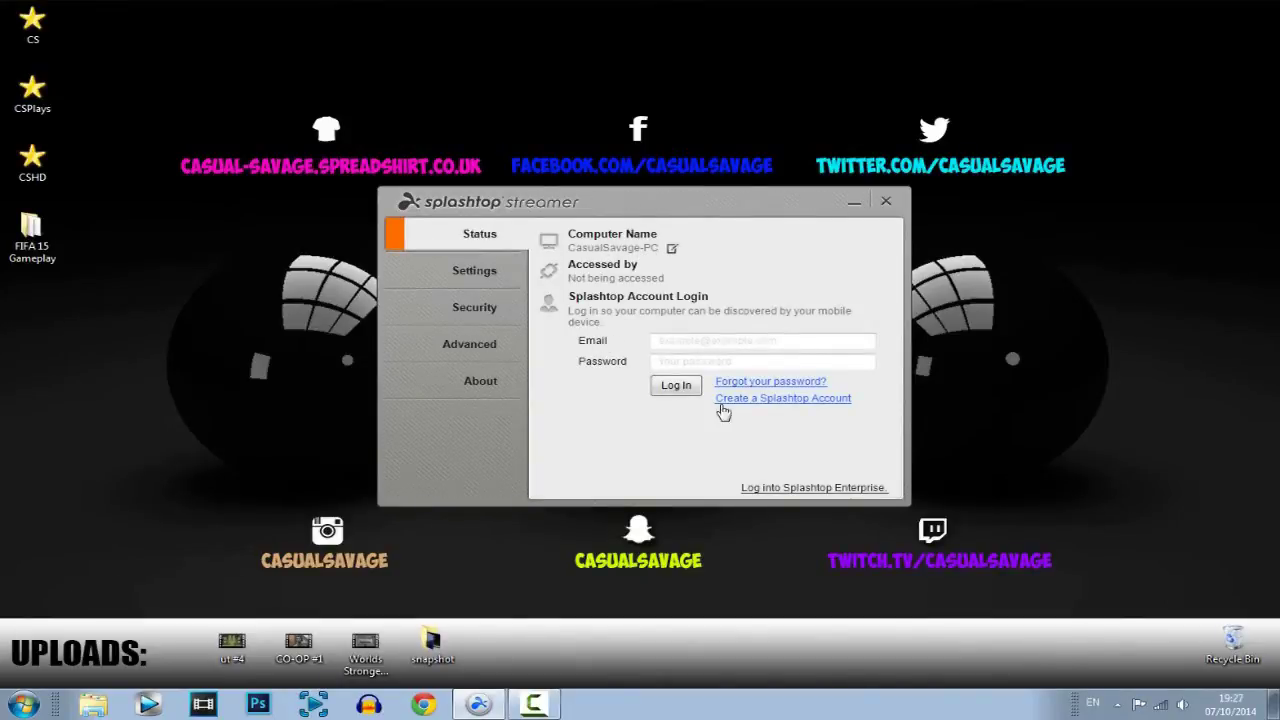
{"action": "left_click", "coordinate": [755, 400]}
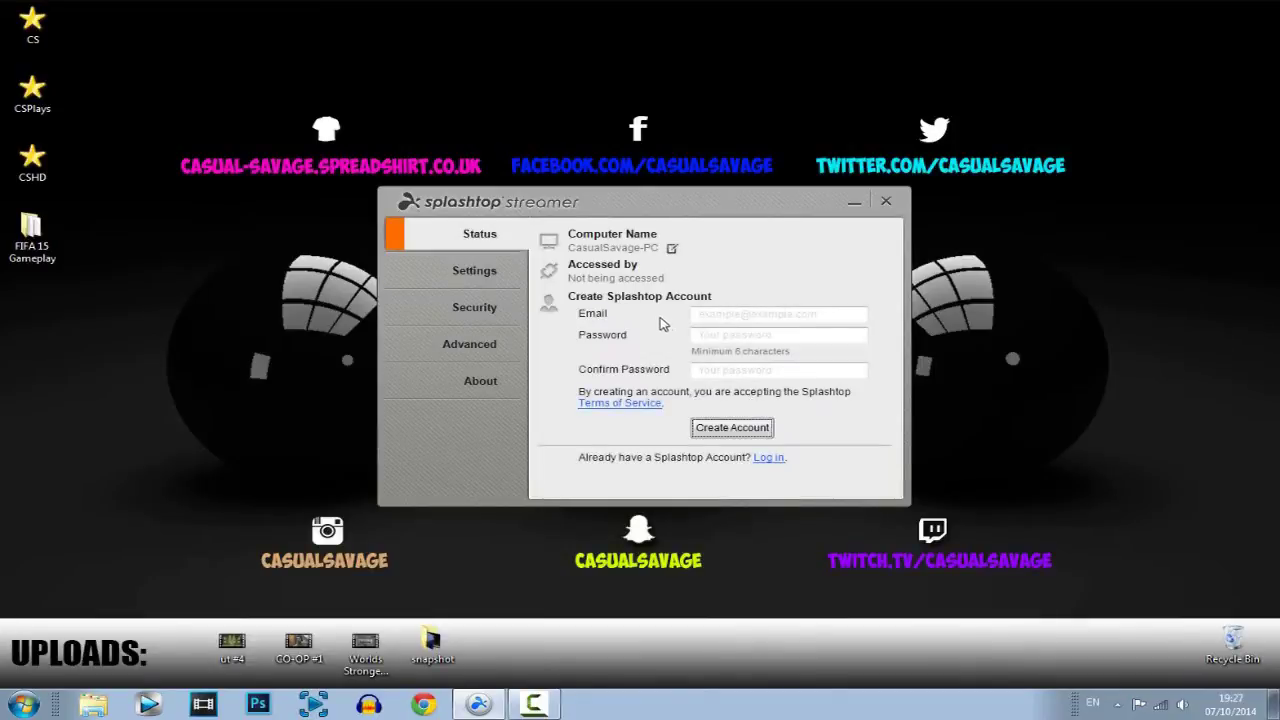
{"action": "left_click", "coordinate": [770, 458]}
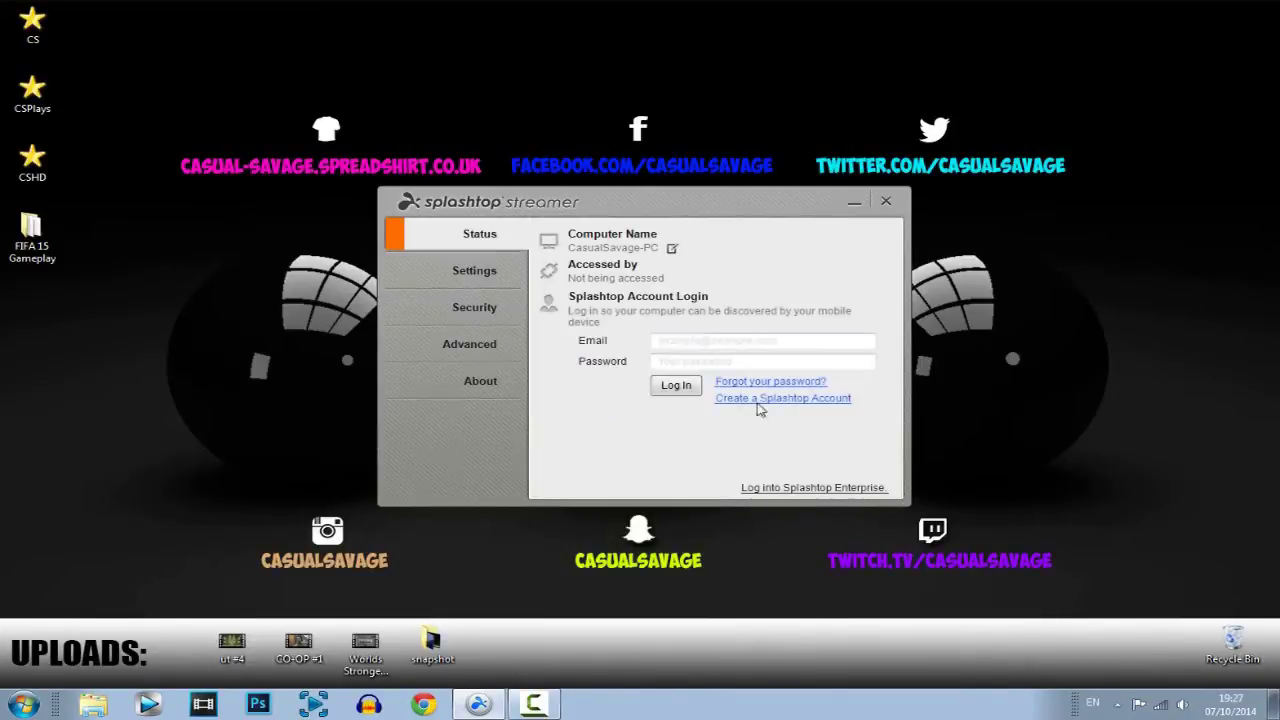
{"action": "left_click", "coordinate": [708, 342]}
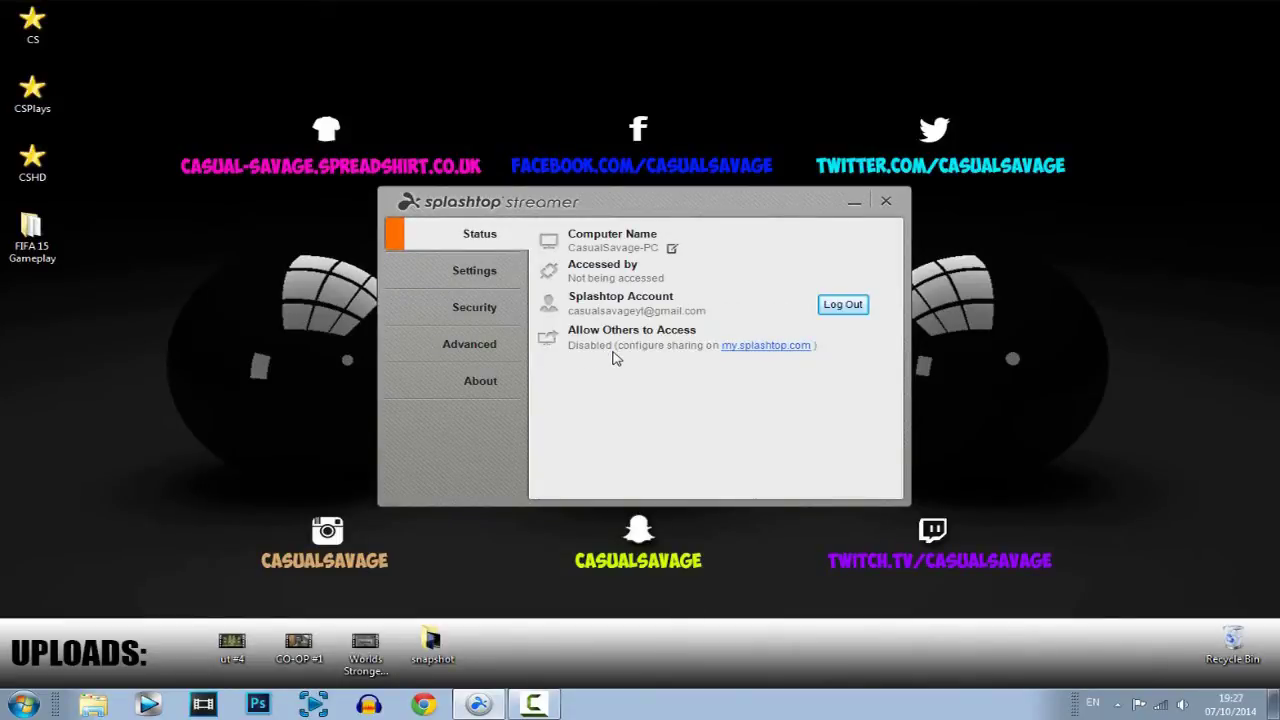
{"action": "left_click", "coordinate": [490, 271]}
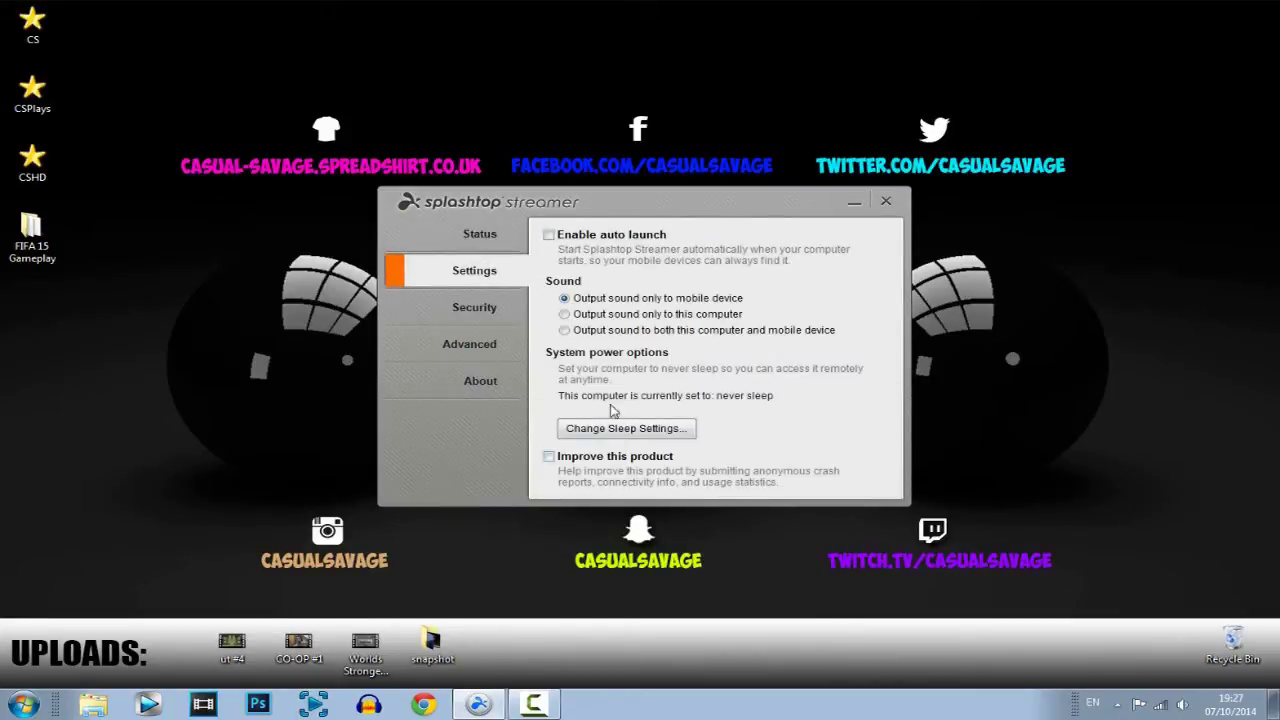
{"action": "left_click", "coordinate": [626, 429]}
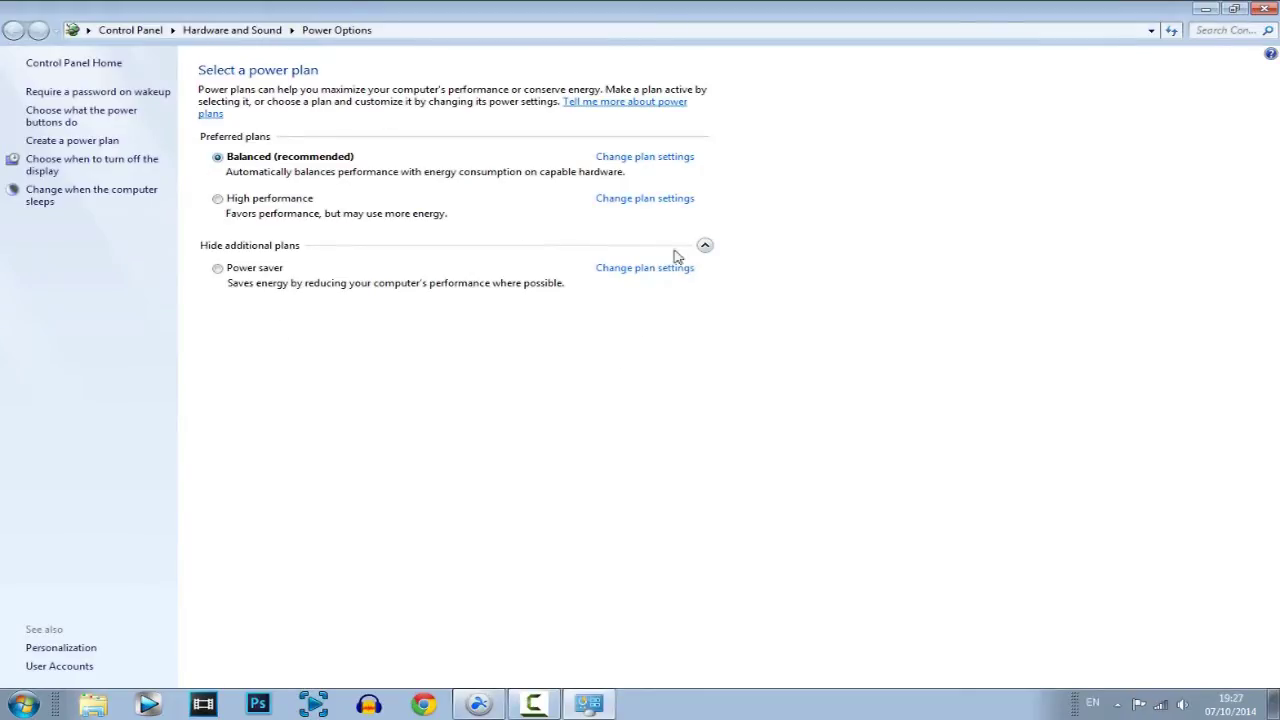
{"action": "left_click", "coordinate": [1270, 7]}
{"action": "left_click", "coordinate": [495, 320]}
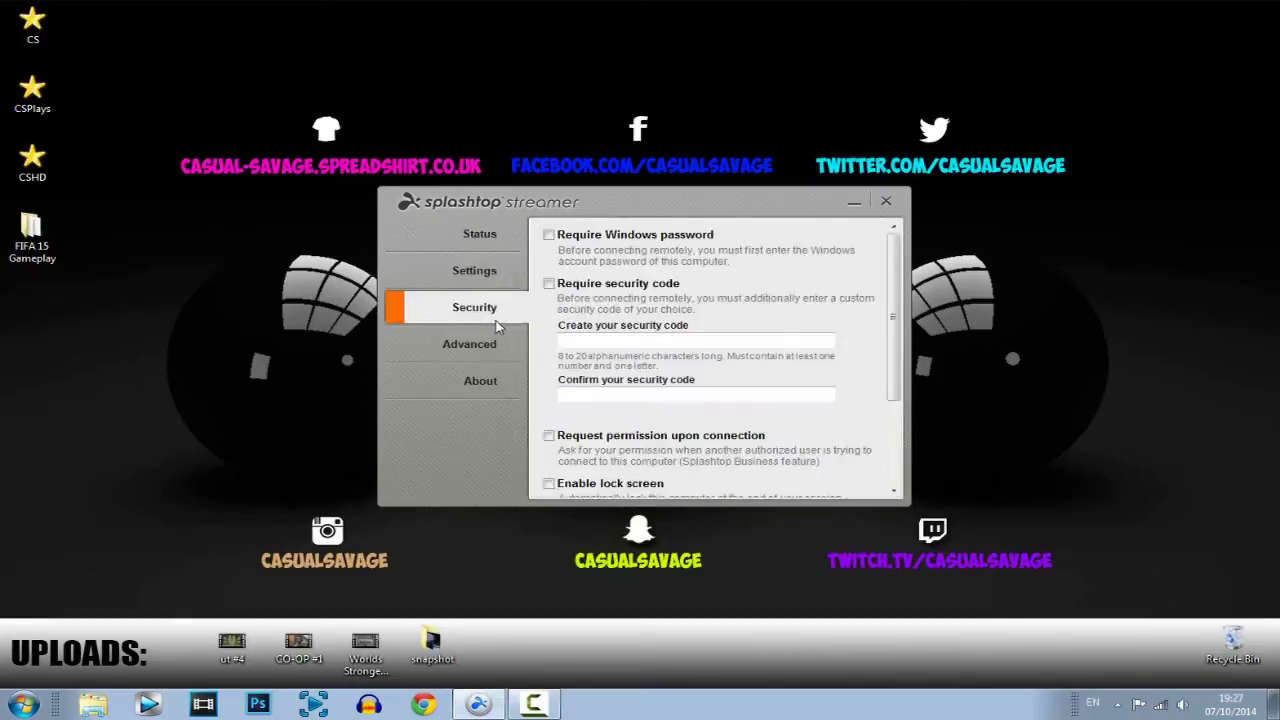
{"action": "scroll", "coordinate": [690, 330], "scroll_direction": "down", "scroll_amount": 1}
{"action": "scroll", "coordinate": [500, 334], "scroll_direction": "up", "scroll_amount": 1}
{"action": "scroll", "coordinate": [650, 320], "scroll_direction": "down", "scroll_amount": 2}
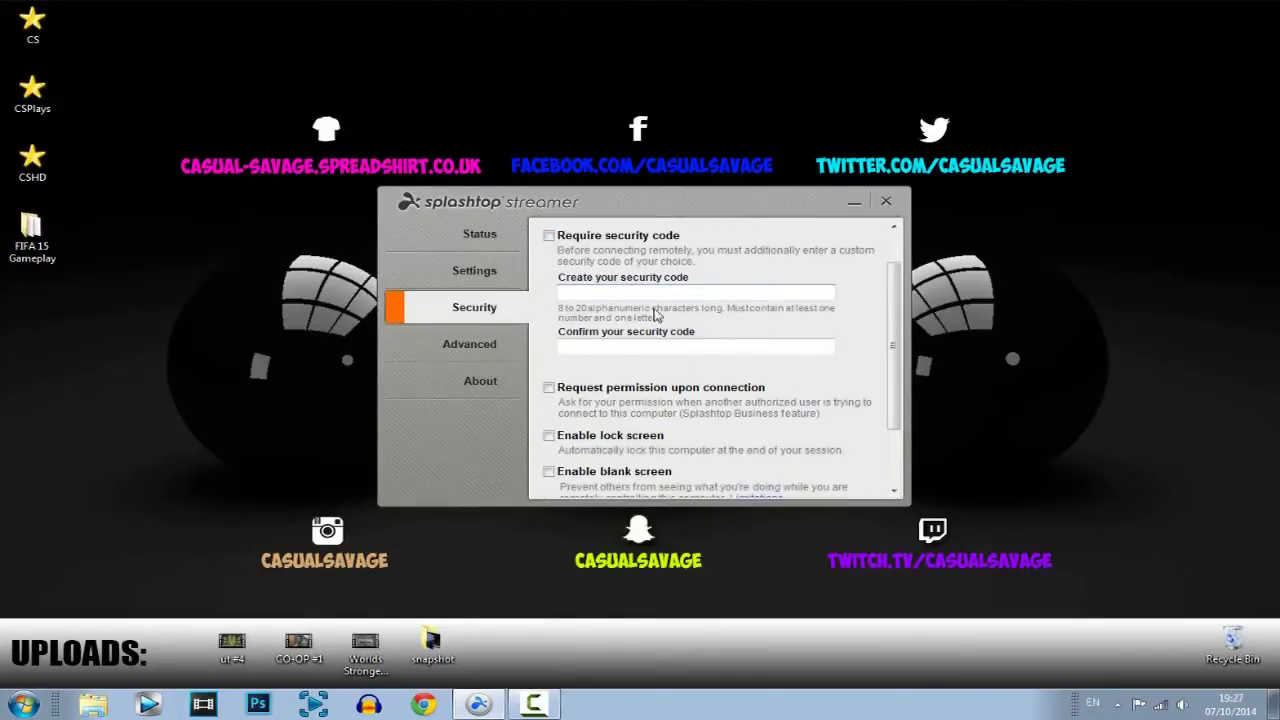
{"action": "scroll", "coordinate": [510, 335], "scroll_direction": "up", "scroll_amount": 1}
{"action": "left_click", "coordinate": [492, 345]}
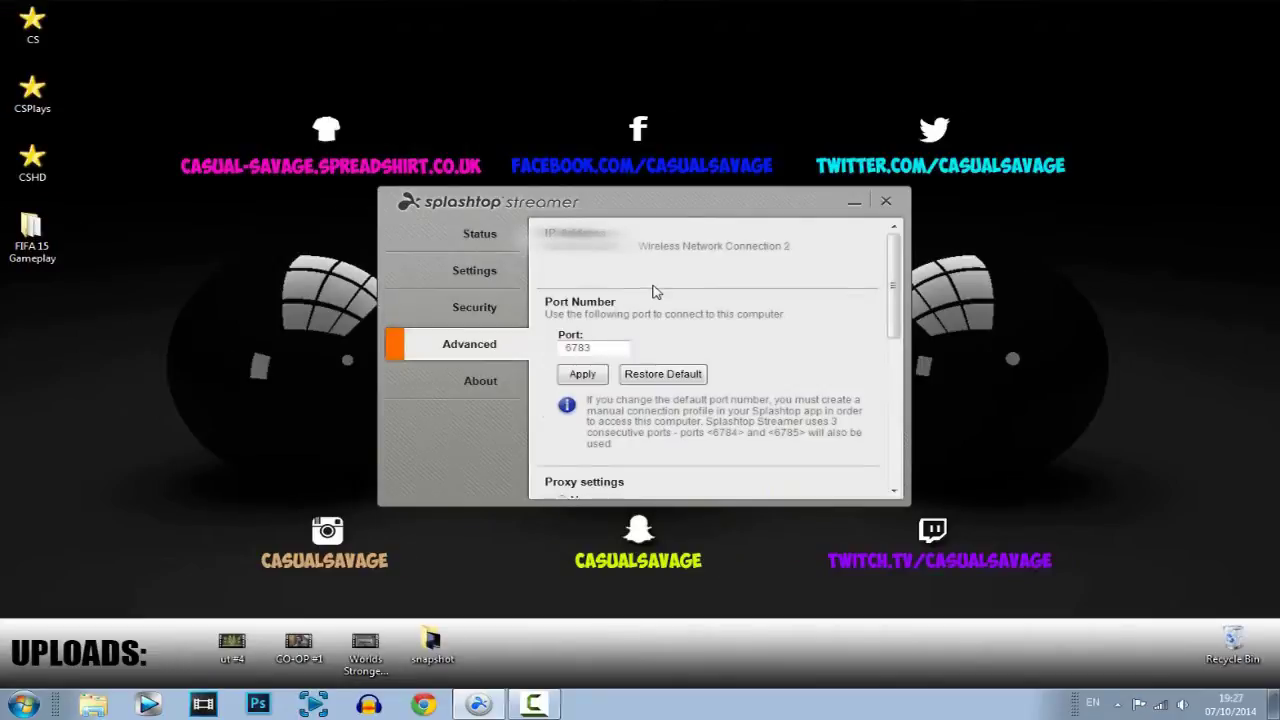
{"action": "scroll", "coordinate": [670, 400], "scroll_direction": "down", "scroll_amount": 1}
{"action": "scroll", "coordinate": [617, 306], "scroll_direction": "up", "scroll_amount": 1}
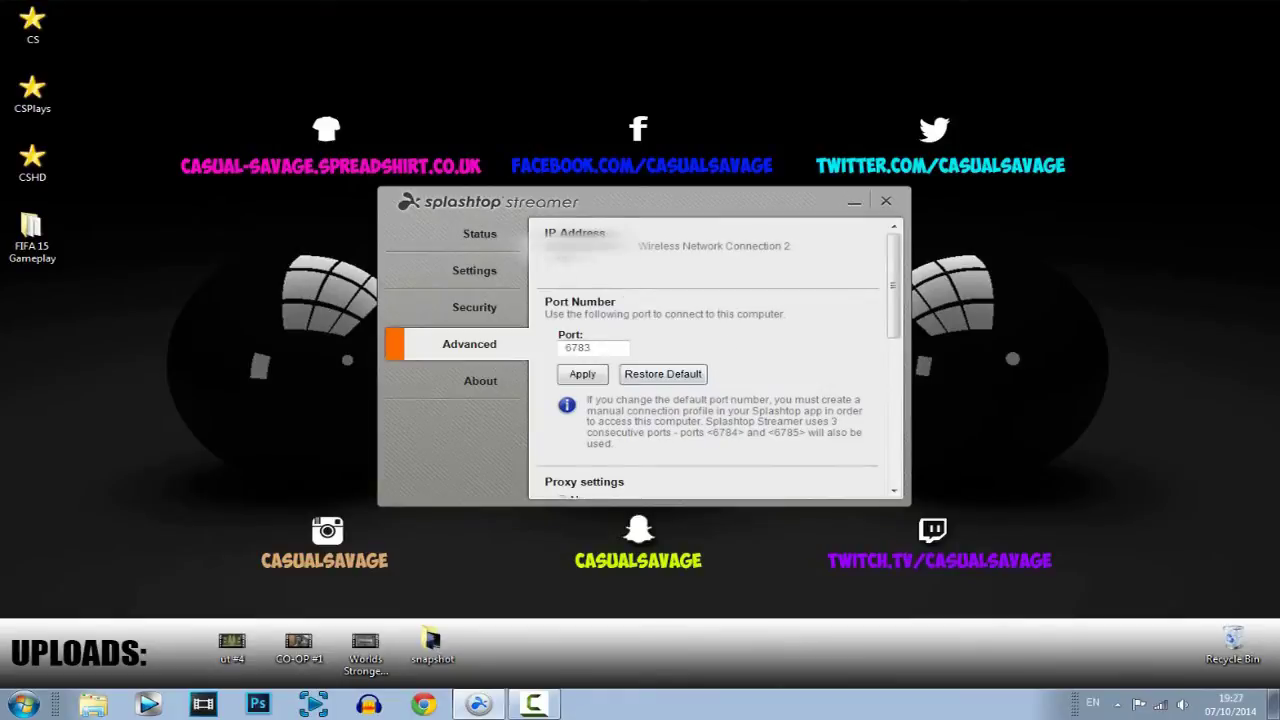
{"action": "scroll", "coordinate": [730, 340], "scroll_direction": "down", "scroll_amount": 3}
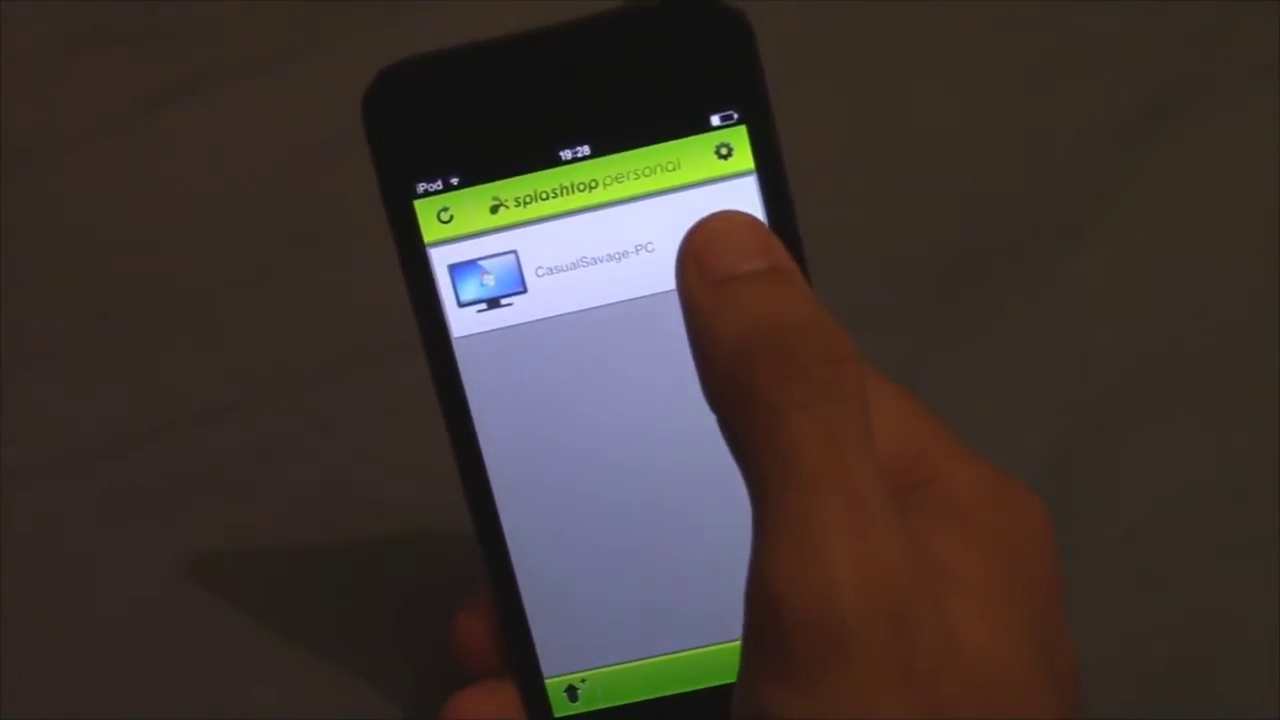
- Set the PC's resolution to 'Best fit to this device' and connect to it
{"action": "left_click", "coordinate": [720, 219]}
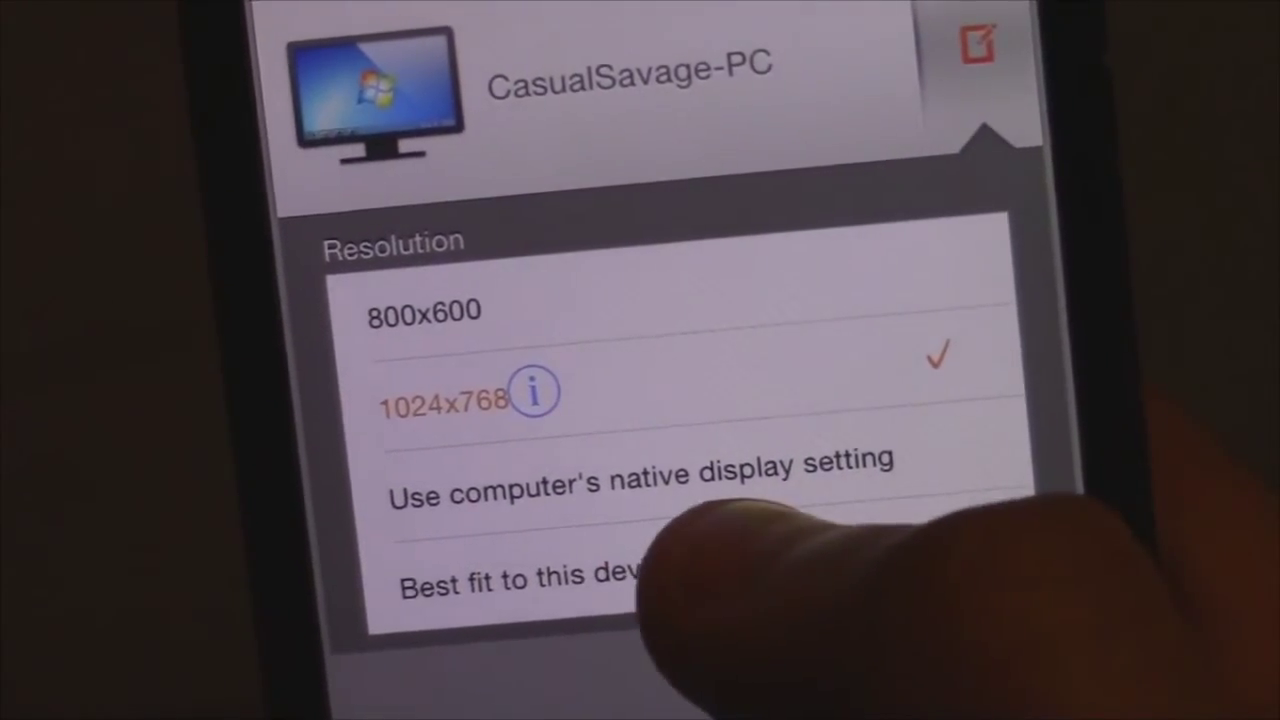
{"action": "left_click", "coordinate": [660, 575]}
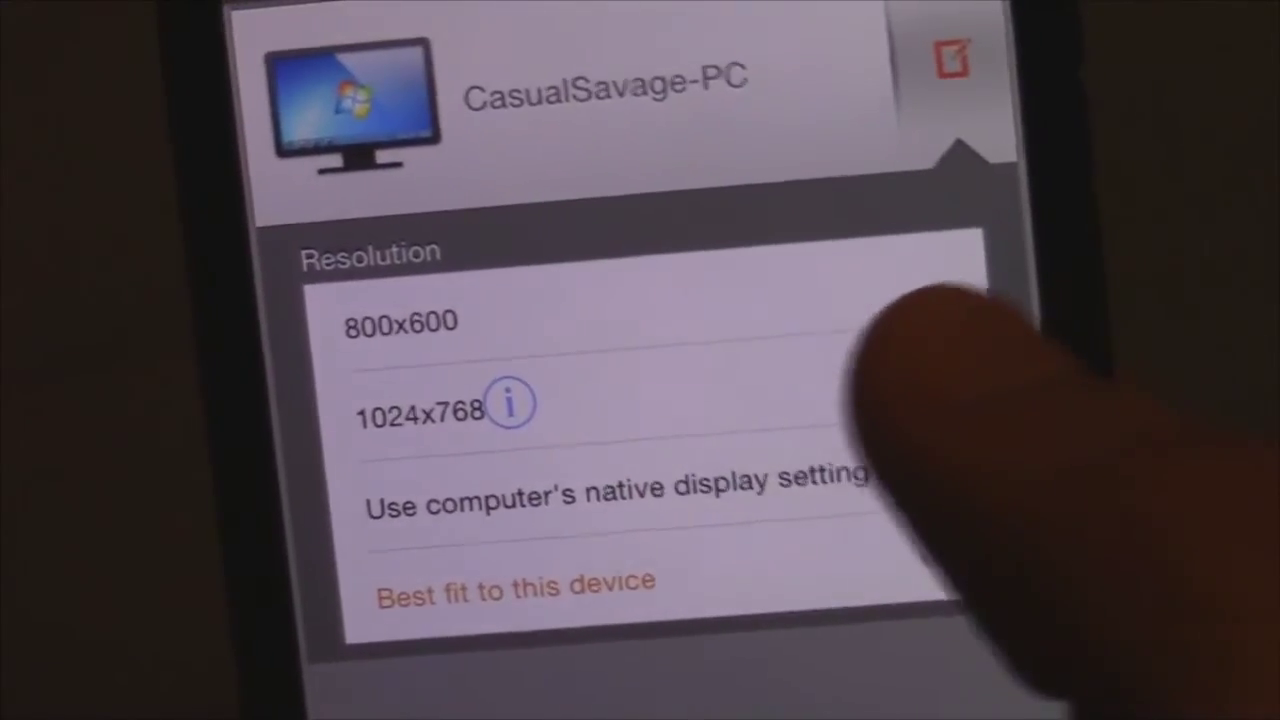
{"action": "left_click", "coordinate": [952, 60]}
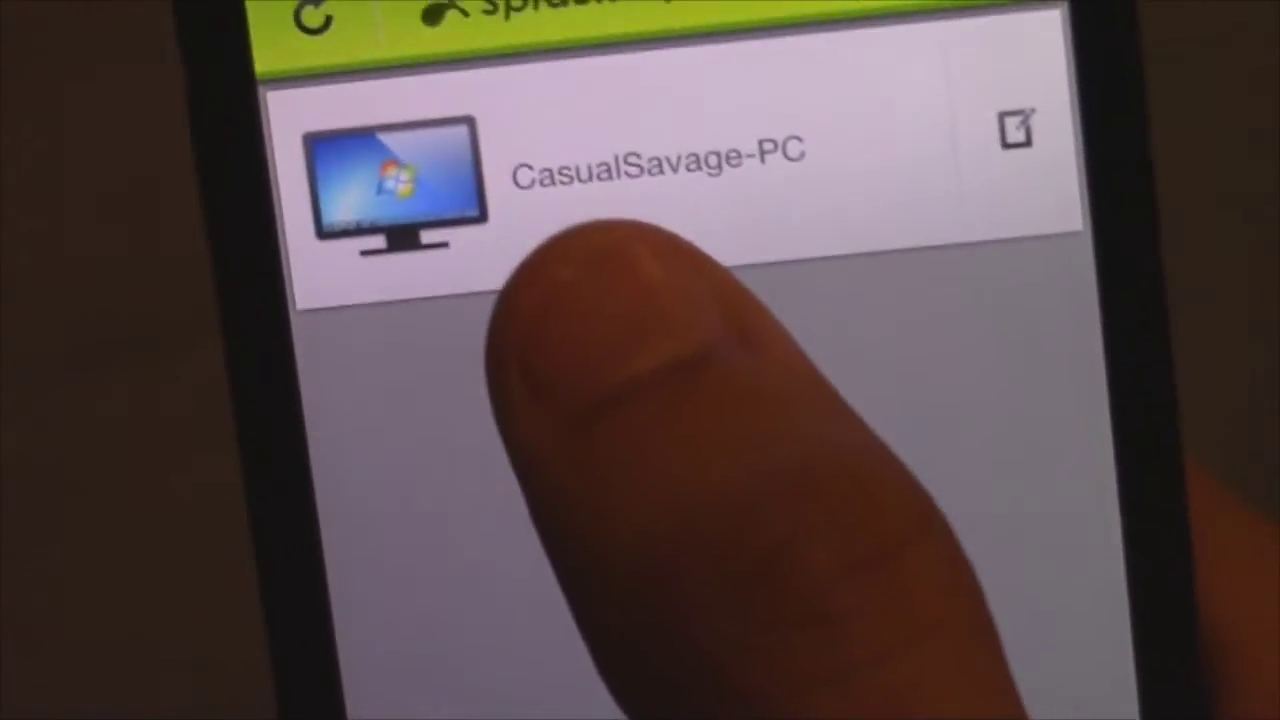
{"action": "left_click", "coordinate": [610, 230]}
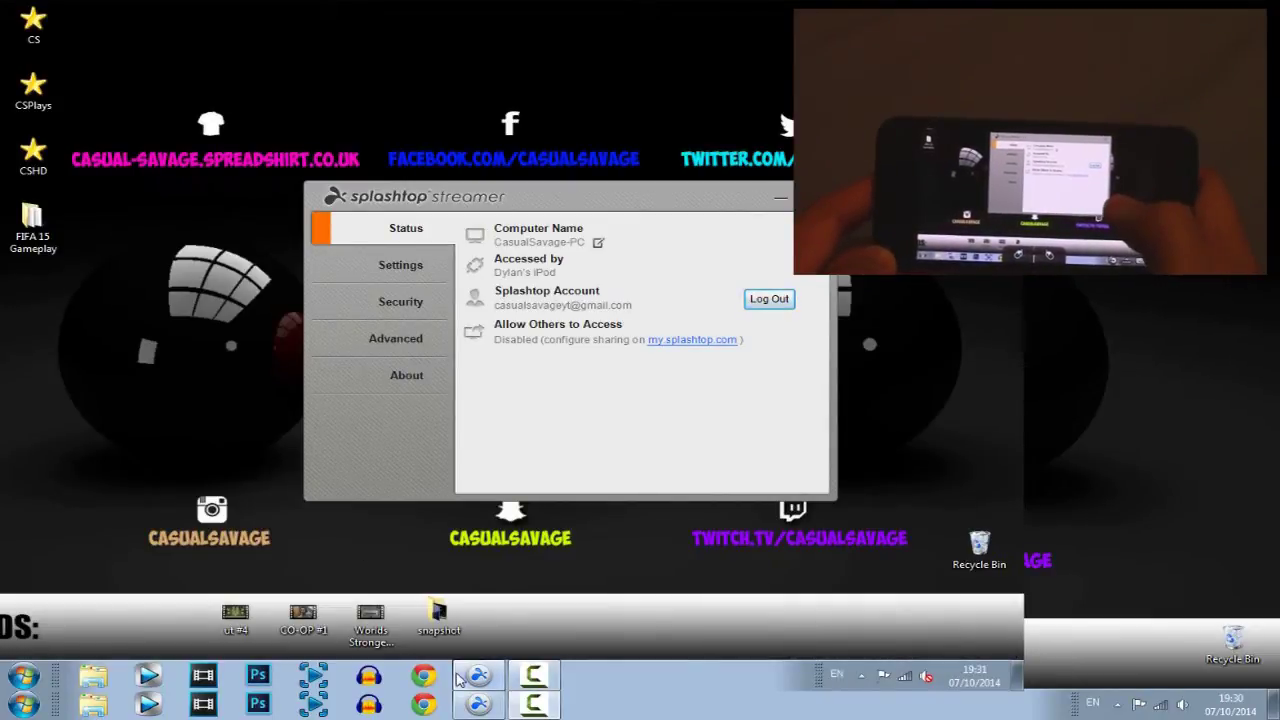
- Launch Audacity from the remote PC's taskbar
{"action": "left_click", "coordinate": [392, 688]}
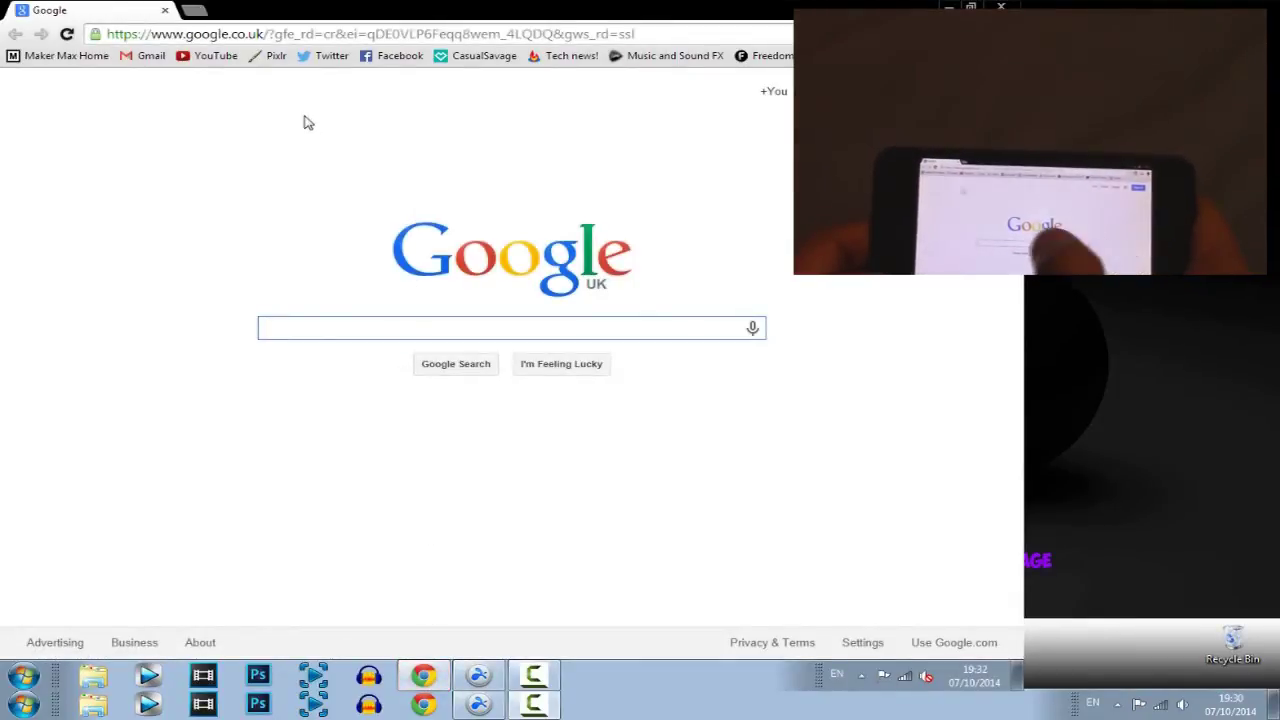
- Reload the Google UK page and enter the search 'youtube youtibe'
{"action": "key", "text": "F5"}
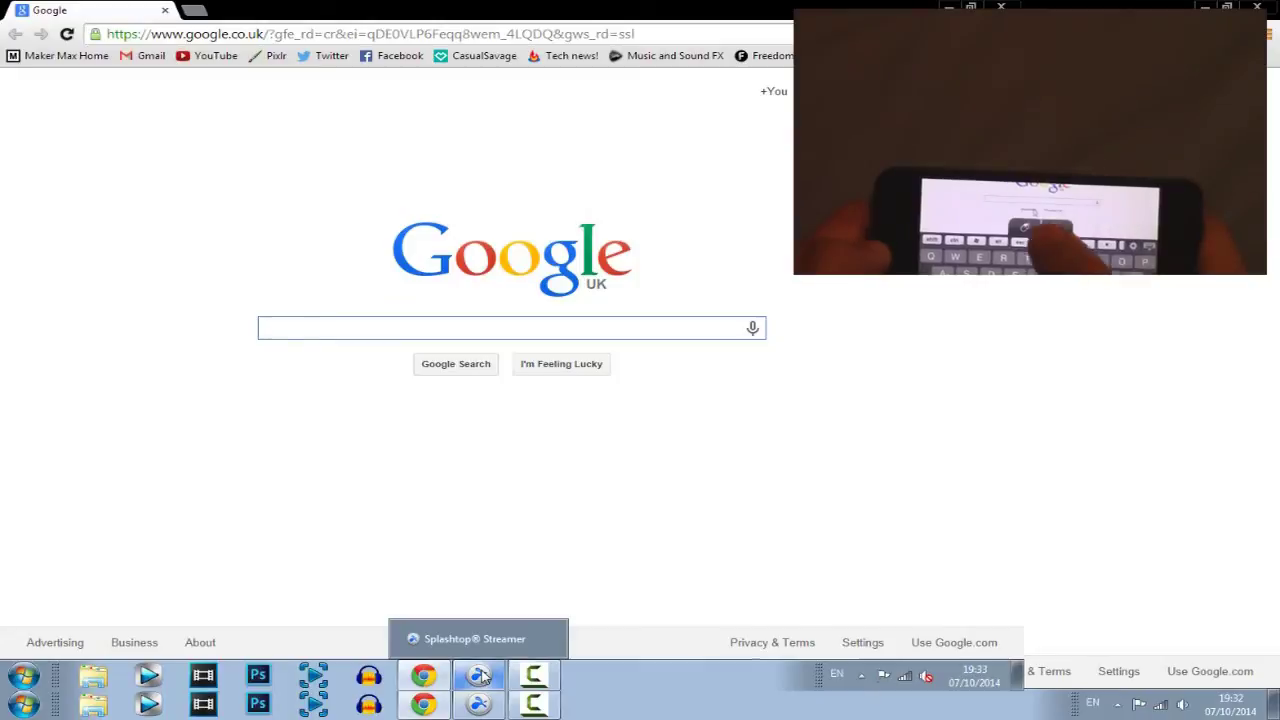
{"action": "type", "text": "youtube youtibe"}
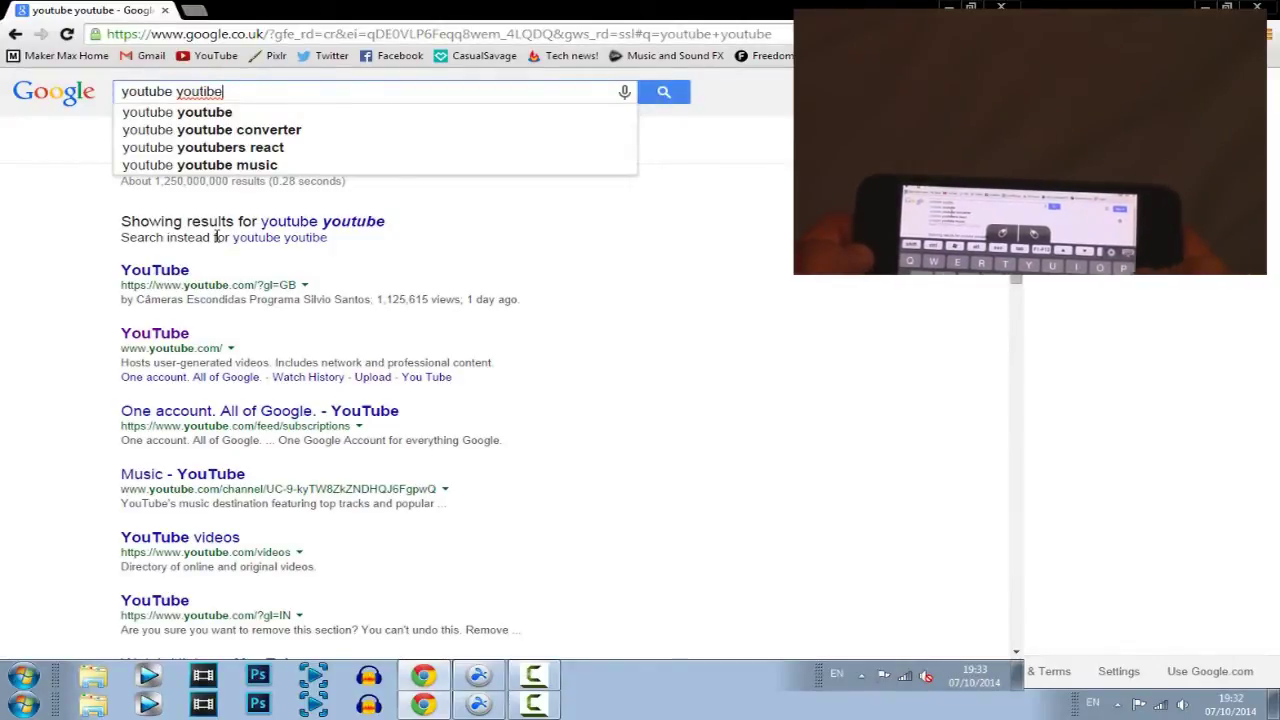
- Fix the search typo, go to YouTube and play the Cartoon or Comic Effect tutorial
{"action": "key", "text": "BackSpace"}
{"action": "key", "text": "BackSpace"}
{"action": "key", "text": "BackSpace"}
{"action": "key", "text": "BackSpace"}
{"action": "key", "text": "BackSpace"}
{"action": "key", "text": "BackSpace"}
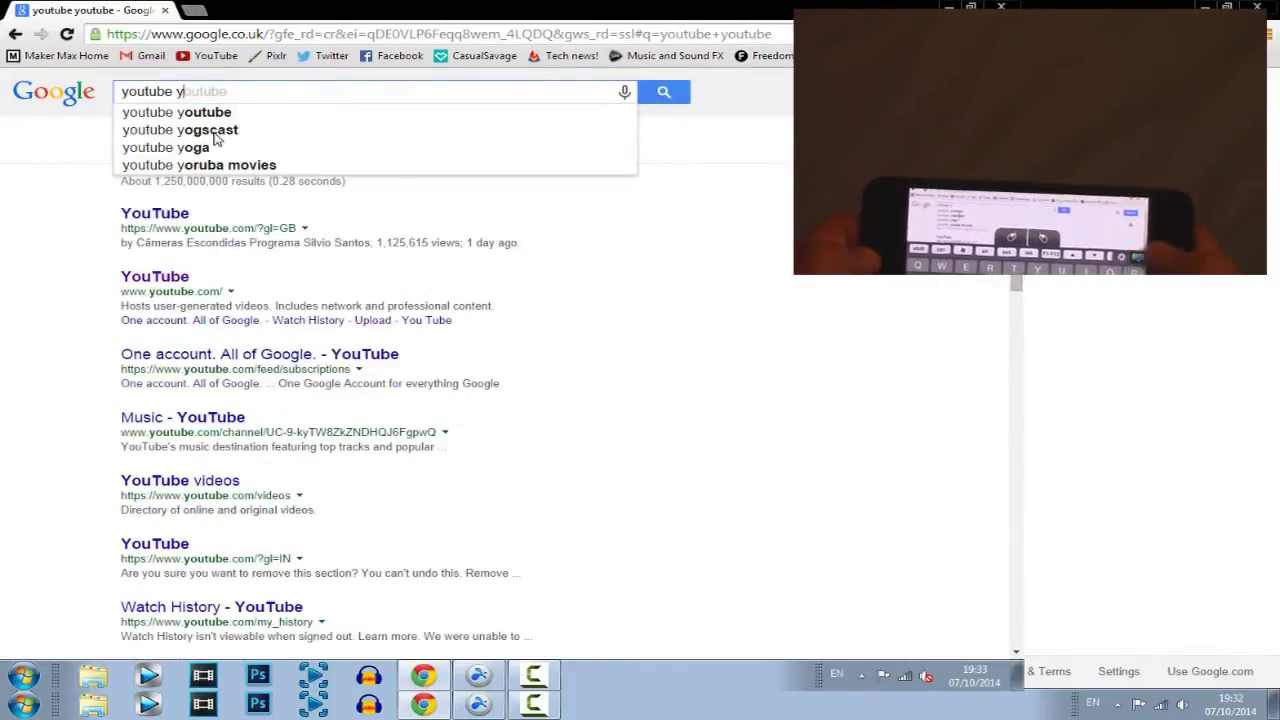
{"action": "left_click", "coordinate": [150, 276]}
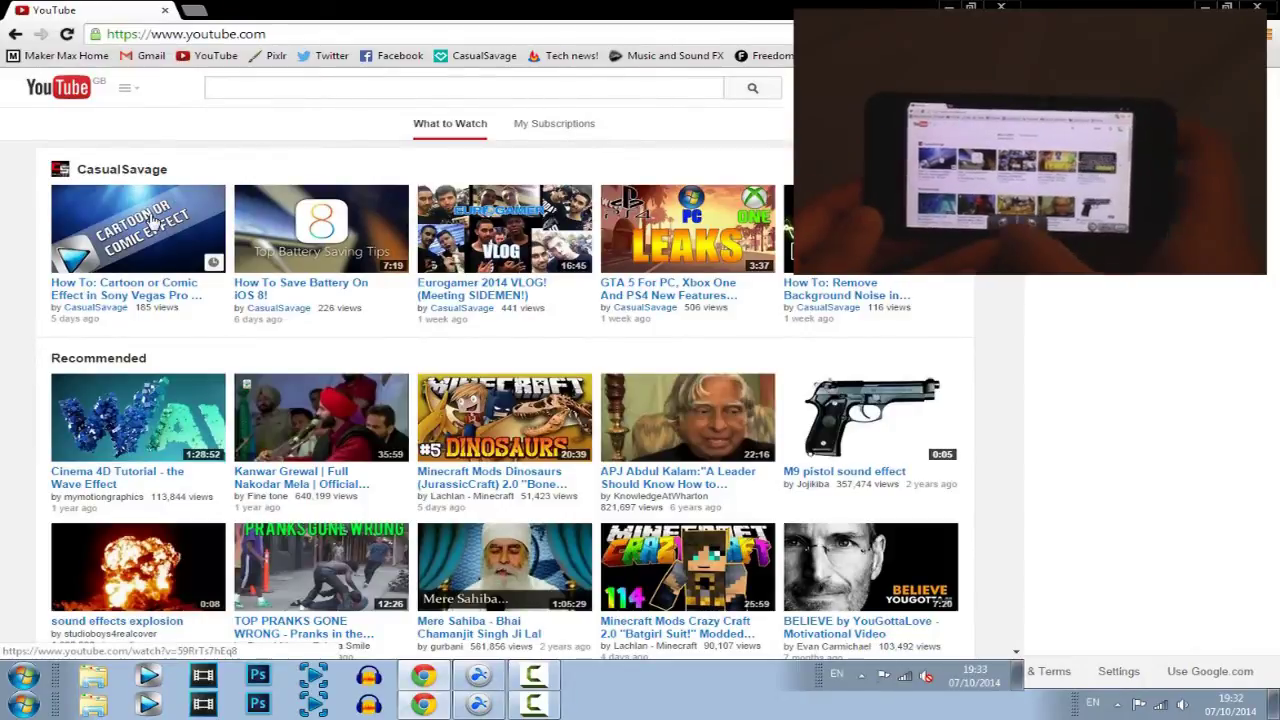
{"action": "left_click", "coordinate": [150, 222]}
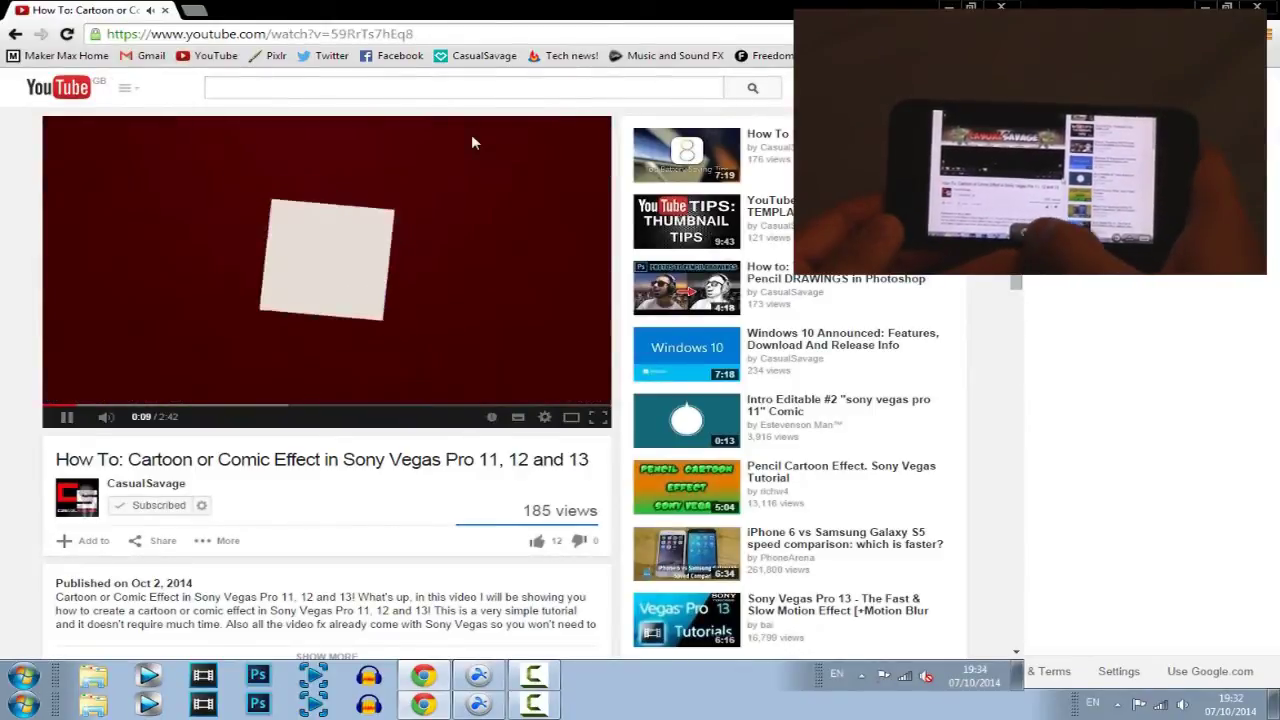
- Switch the Cartoon or Comic Effect video to full screen
{"action": "left_click", "coordinate": [598, 418]}
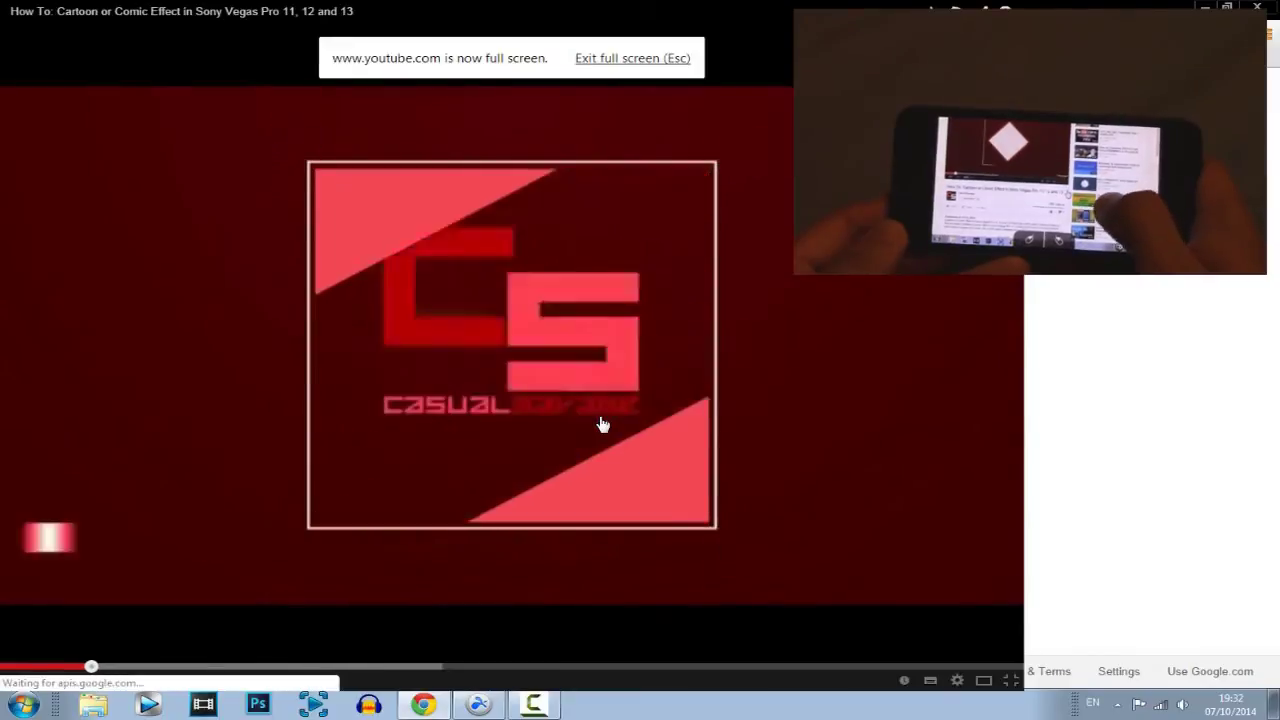